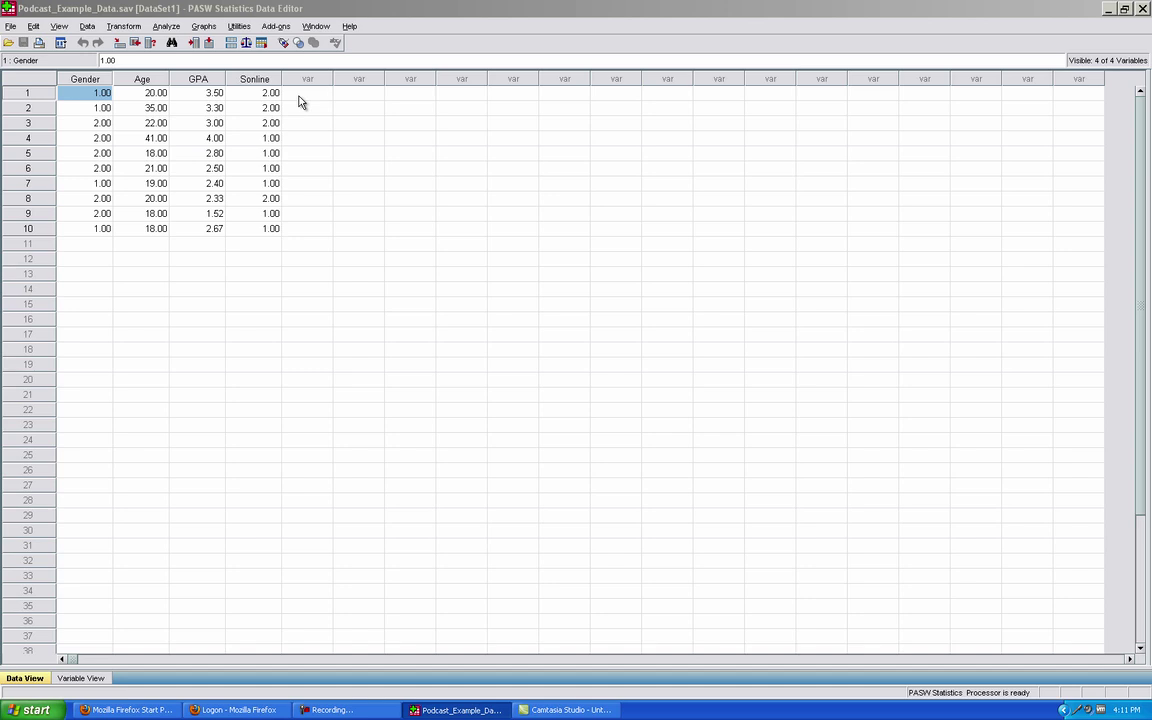
Start an Independent-Samples T Test from the Analyze > Compare Means menu.
left_click(167, 27)
mouse_move(192, 74)
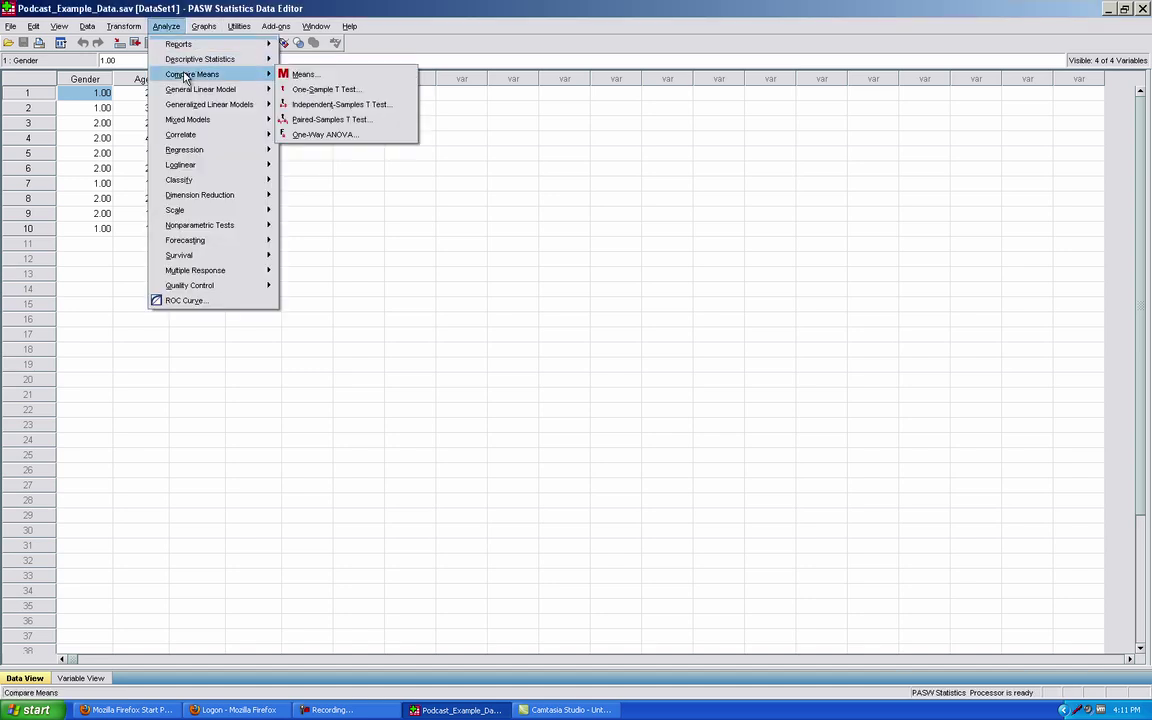
left_click(319, 105)
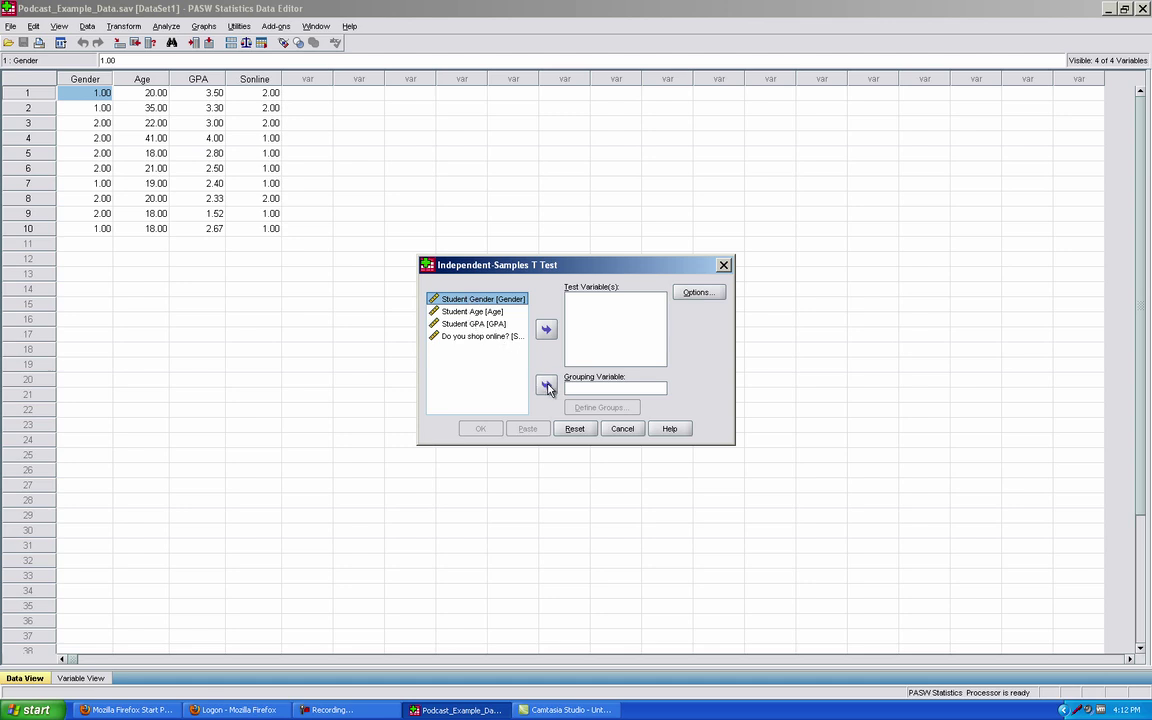
Place Student Gender [Gender] in the Grouping Variable box, then select Student GPA.
left_click(546, 387)
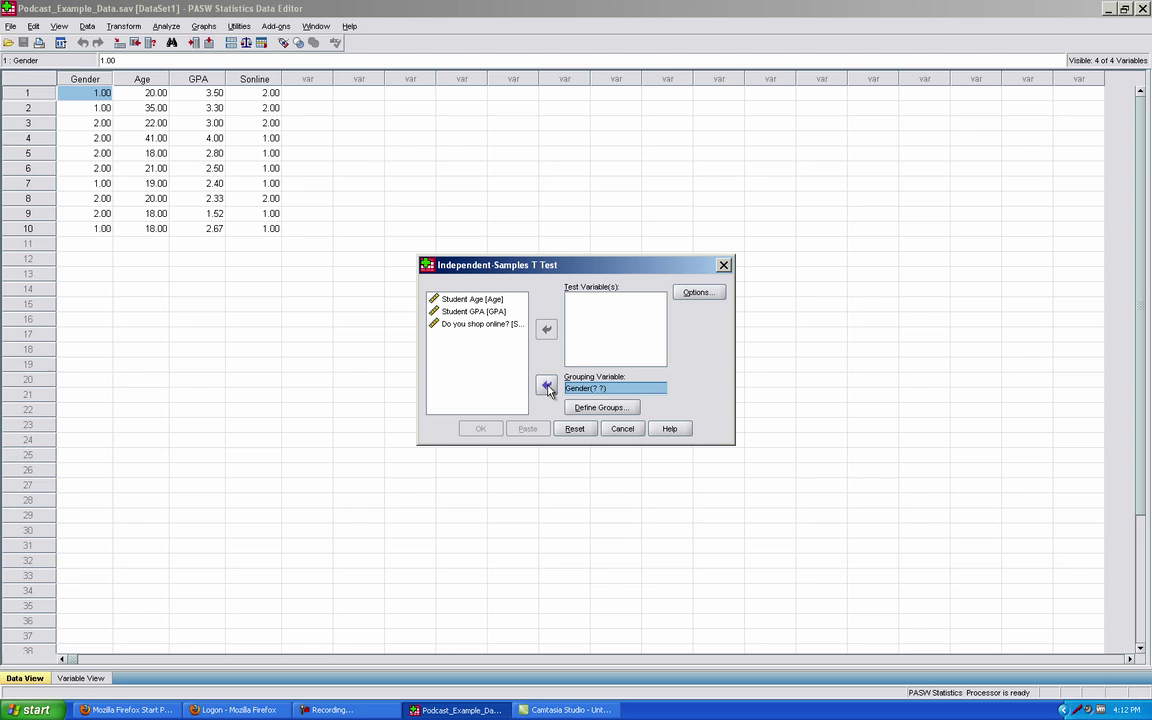
left_click(473, 312)
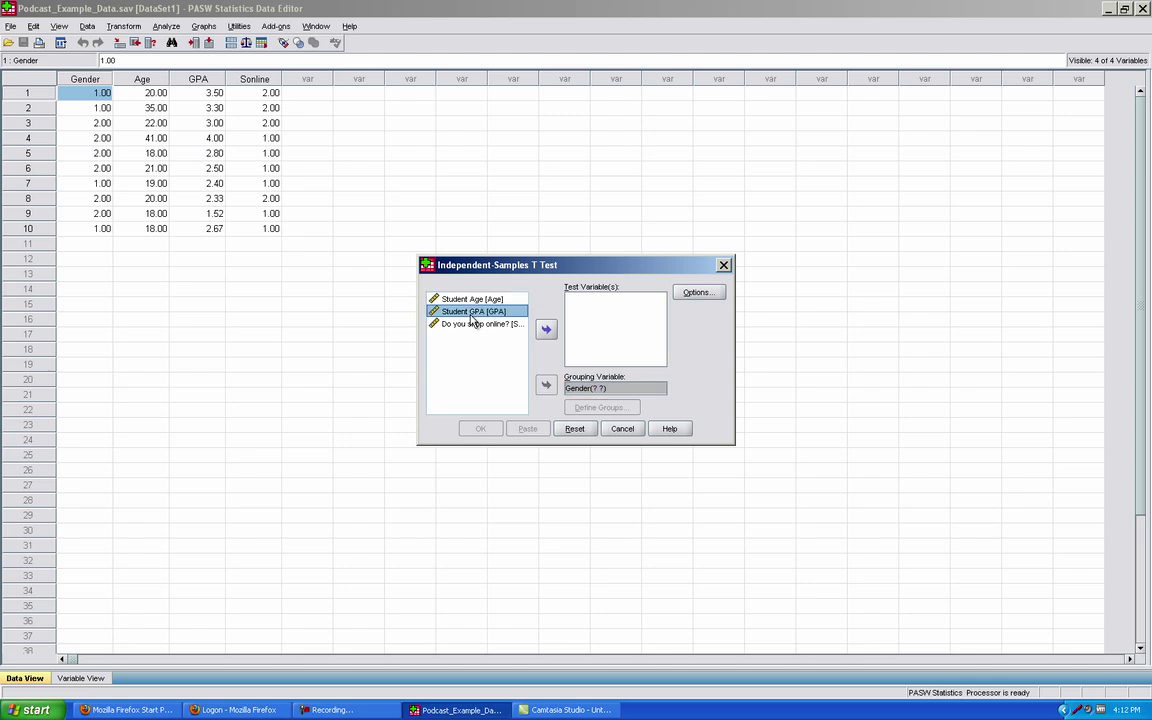
Add Student GPA as the test variable and open Define Groups for Gender.
left_click(545, 331)
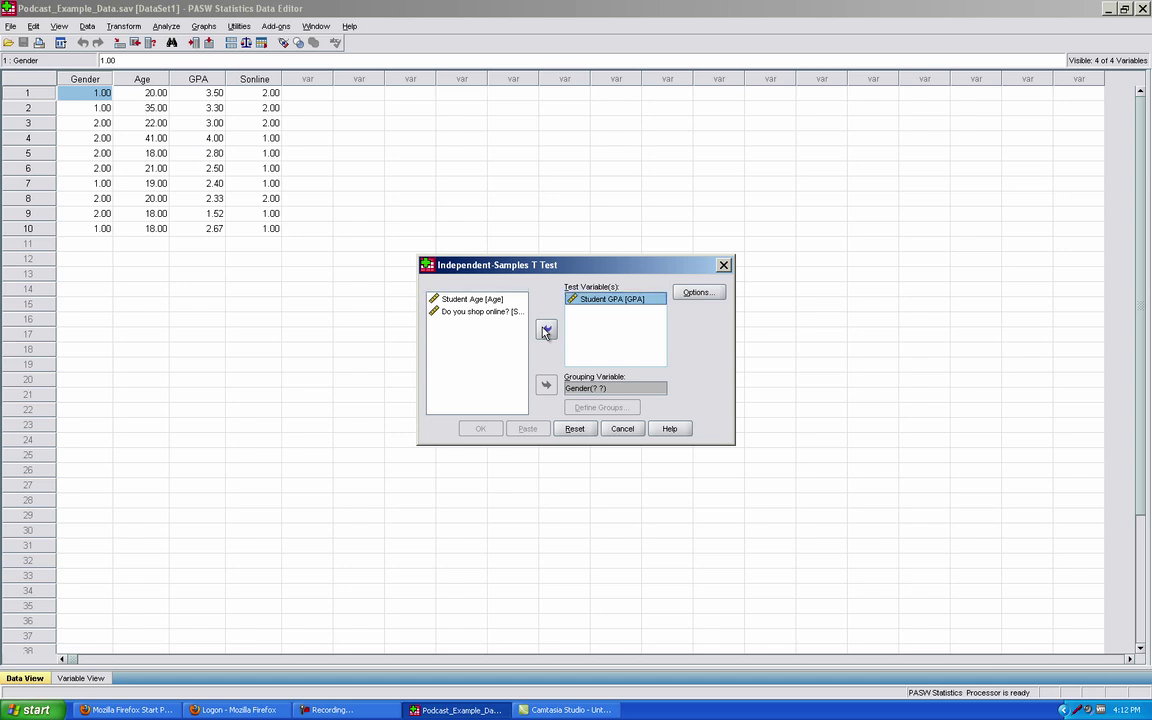
left_click(602, 397)
left_click(602, 397)
left_click(593, 390)
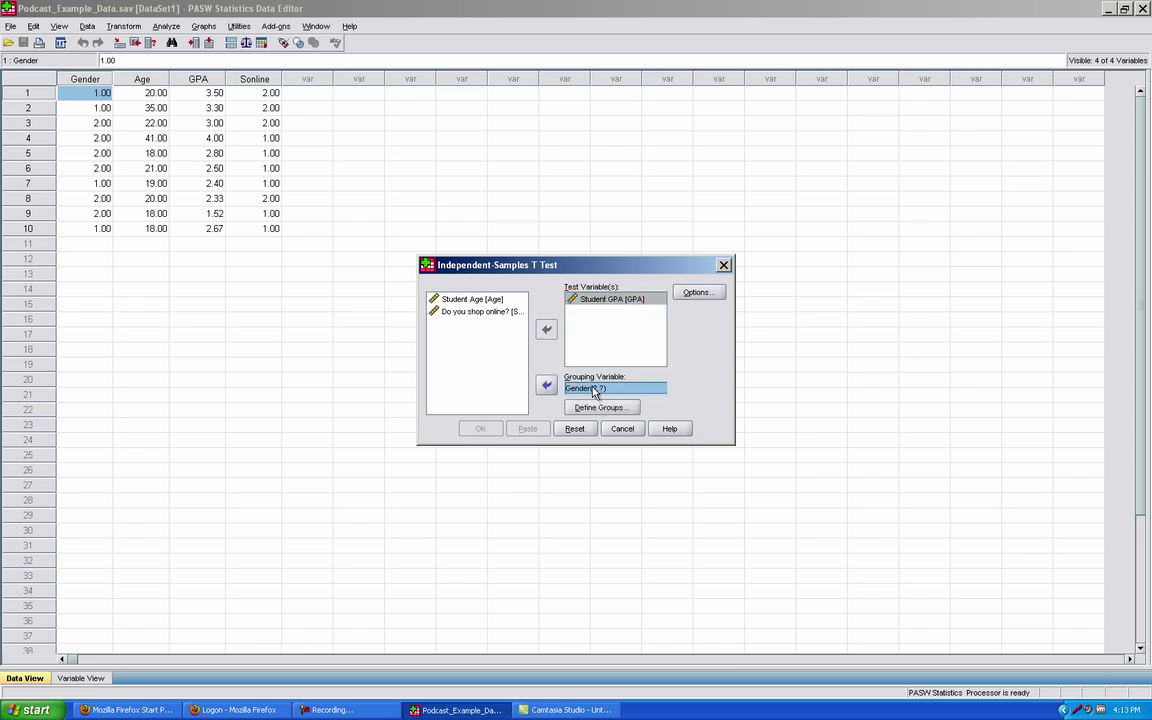
left_click(603, 408)
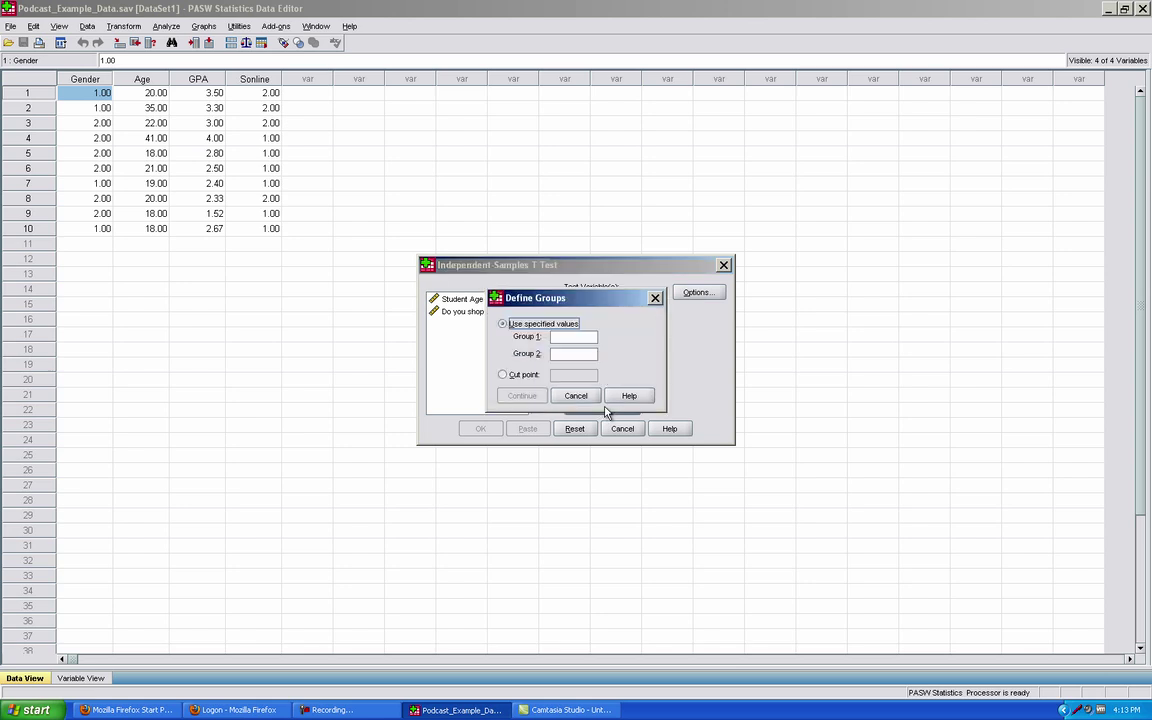
Define Gender groups as 1 and 2, then run the GPA t-test.
left_click(558, 336)
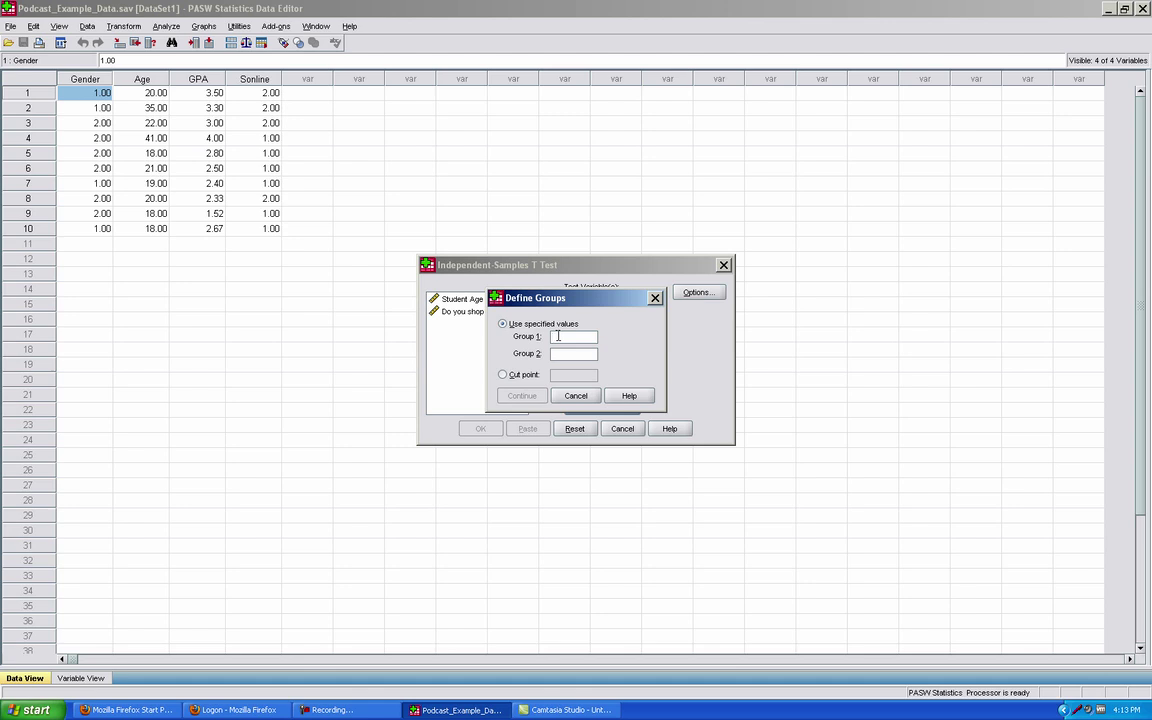
type("1")
left_click(557, 353)
type("2")
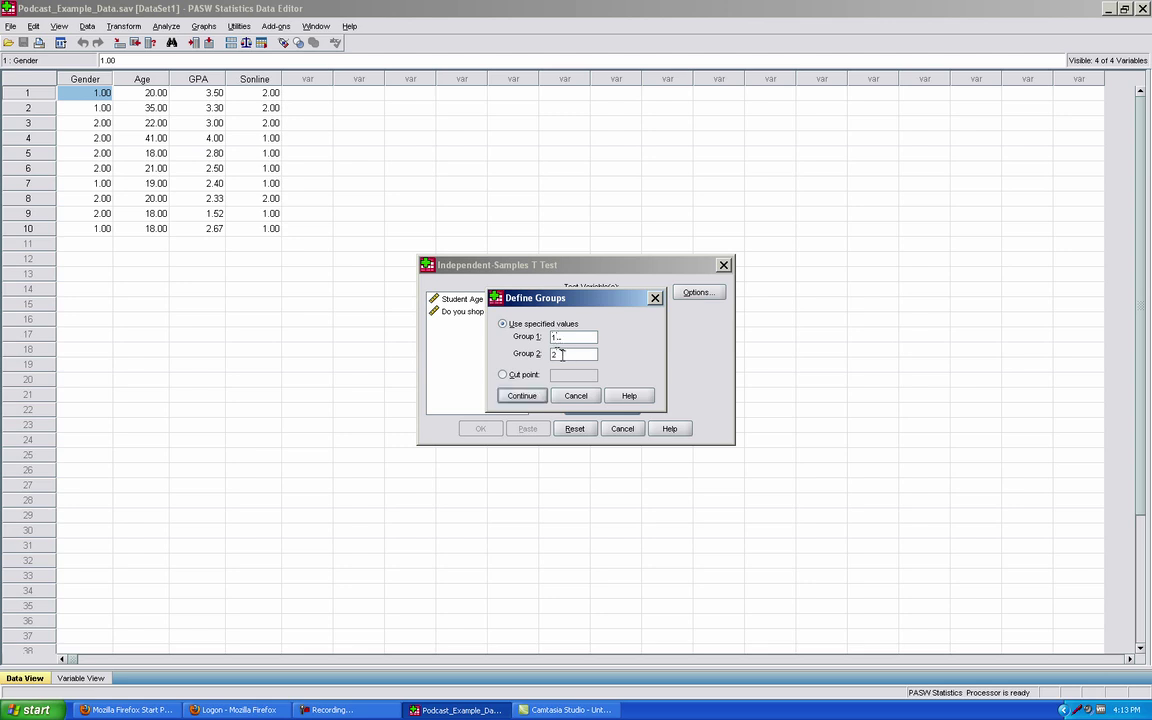
left_click(527, 396)
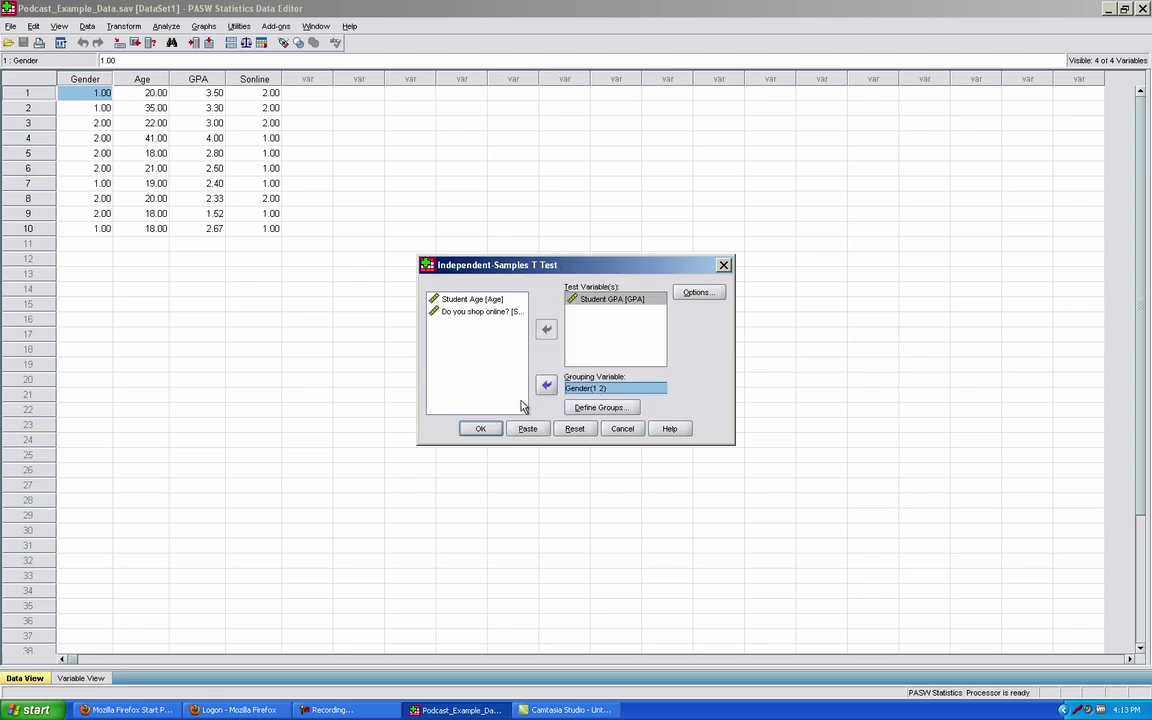
left_click(482, 429)
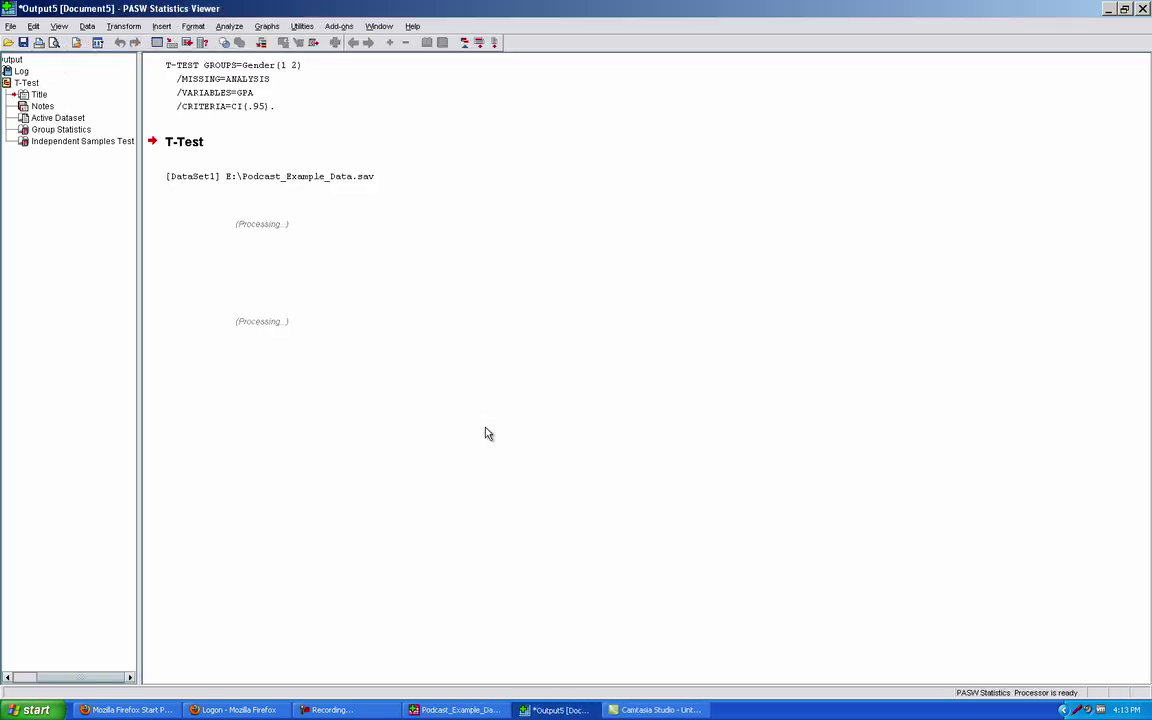